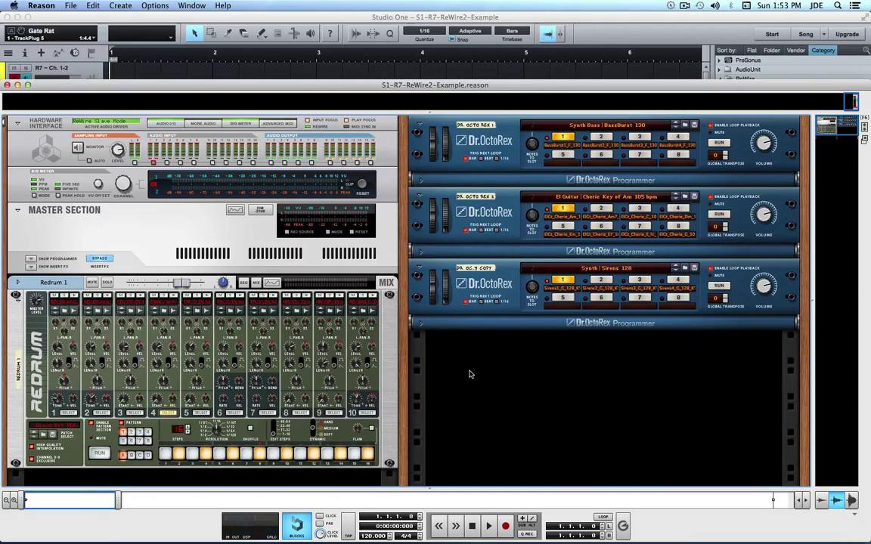
Switch to Studio One and hide the R7 ~ Ch. 3 through R7 ~ Ch. 8 instrument channels in the mixer.
{"action": "left_click", "coordinate": [342, 23]}
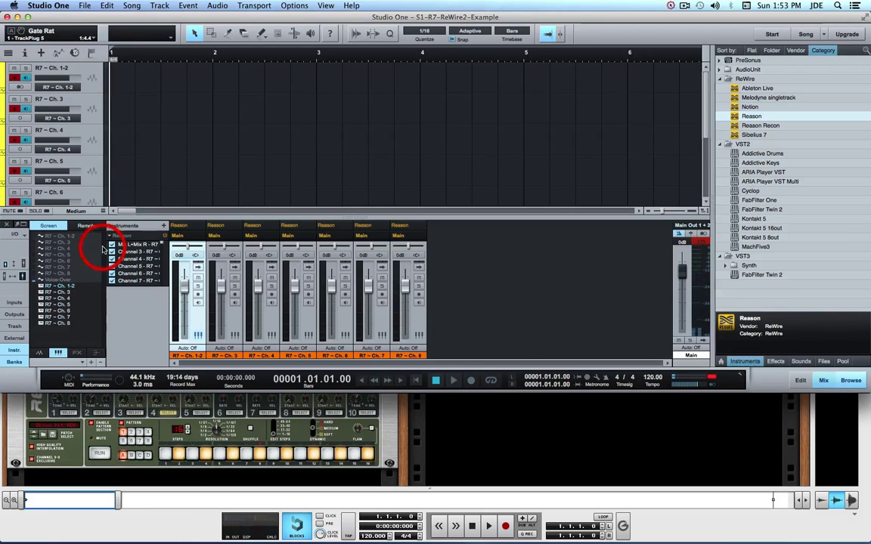
{"action": "mouse_move", "coordinate": [92, 248]}
{"action": "left_mouse_down"}
{"action": "mouse_move", "coordinate": [61, 242]}
{"action": "mouse_move", "coordinate": [62, 271]}
{"action": "mouse_move", "coordinate": [219, 292]}
{"action": "mouse_move", "coordinate": [219, 300]}
{"action": "mouse_move", "coordinate": [409, 302]}
{"action": "mouse_move", "coordinate": [52, 301]}
{"action": "mouse_move", "coordinate": [67, 318]}
{"action": "mouse_move", "coordinate": [753, 282]}
{"action": "left_mouse_up"}
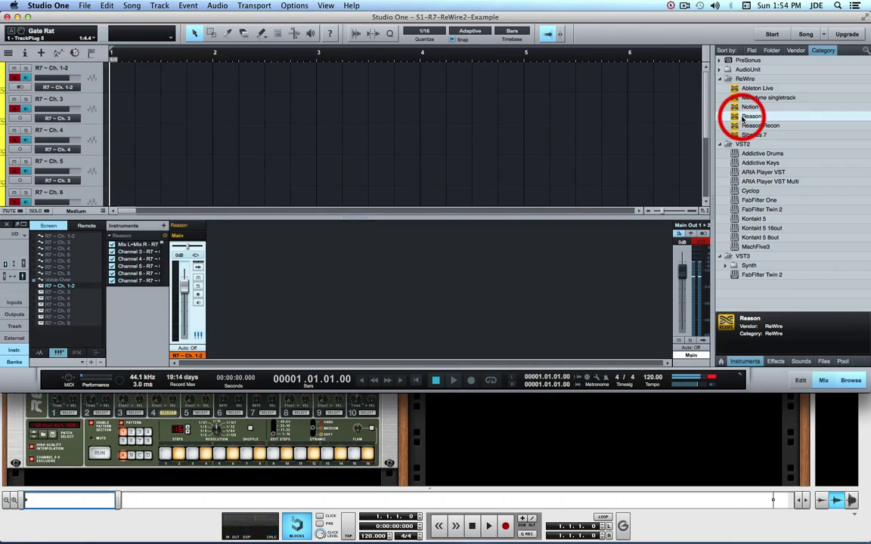
Try to add the ReWire Reason instrument on a new instrument track in the arrangement.
{"action": "left_click_drag", "start_coordinate": [739, 117], "coordinate": [430, 121]}
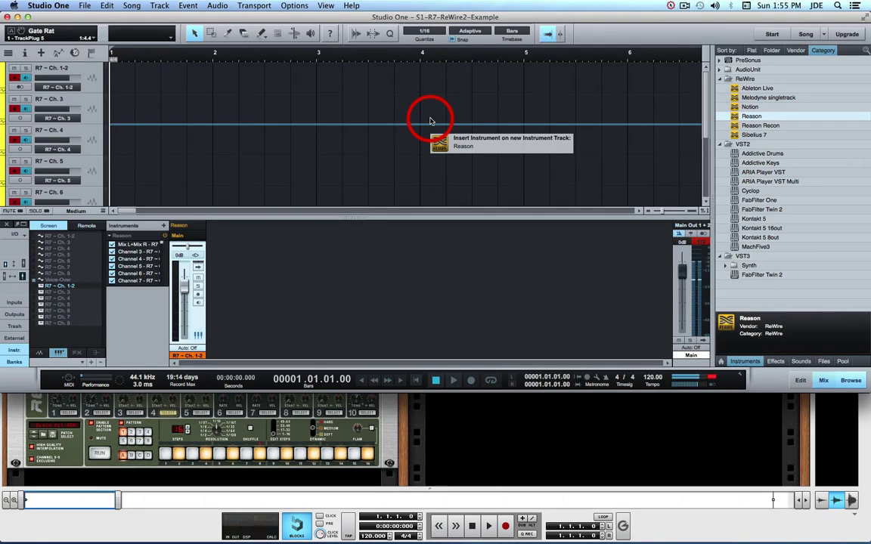
{"action": "left_click_drag", "start_coordinate": [430, 120], "coordinate": [375, 133]}
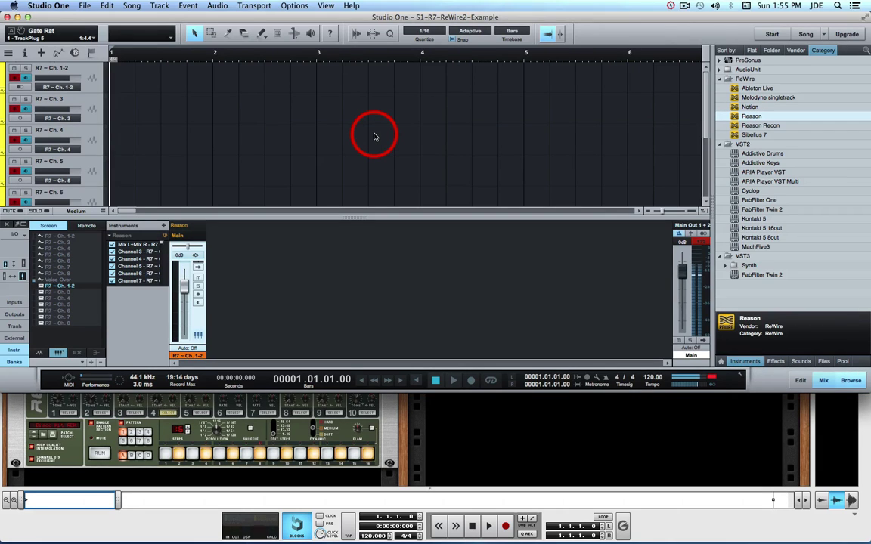
Enable the Channel 9 and Channel 10 outputs of the Reason ReWire instrument and close its window.
{"action": "left_click", "coordinate": [193, 229]}
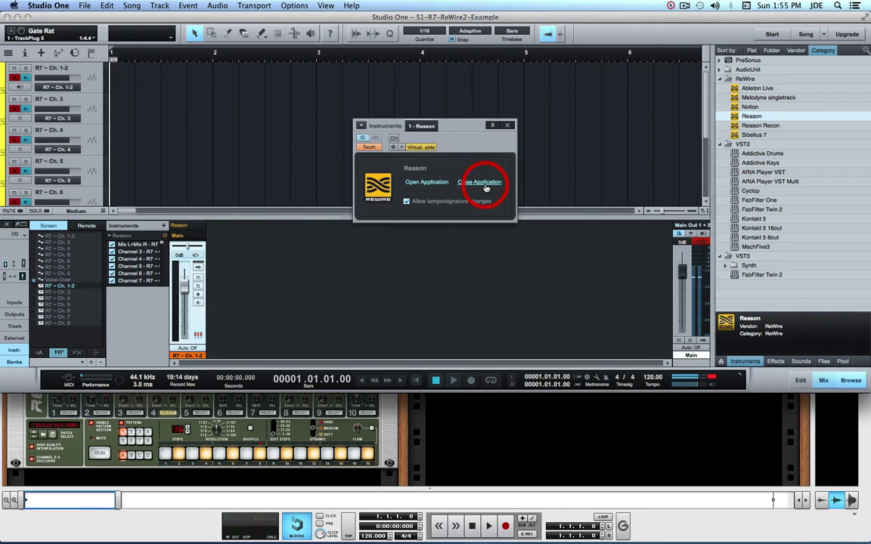
{"action": "left_click", "coordinate": [392, 141]}
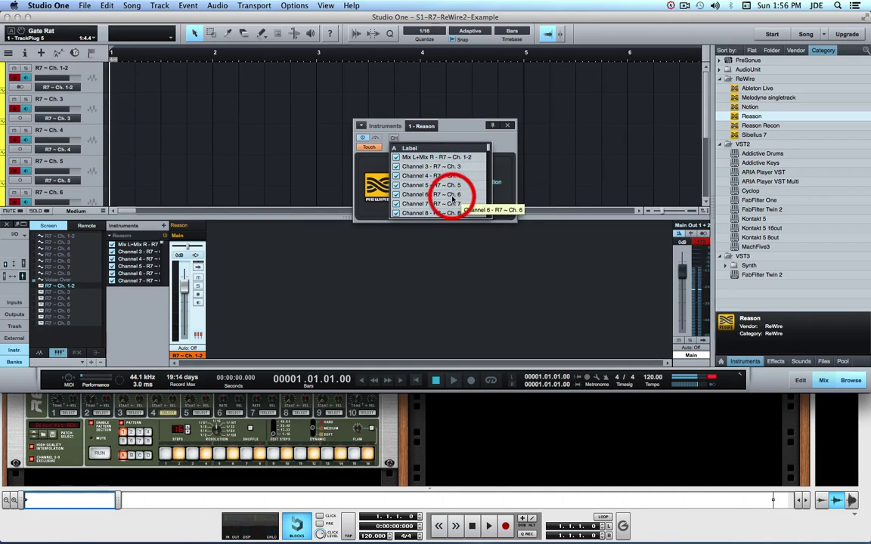
{"action": "left_click_drag", "start_coordinate": [489, 149], "coordinate": [489, 159]}
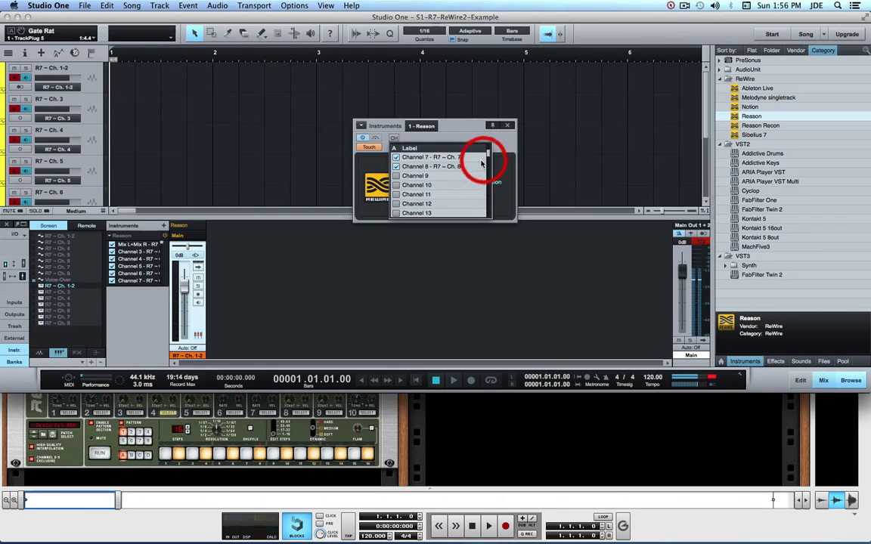
{"action": "left_click", "coordinate": [396, 176]}
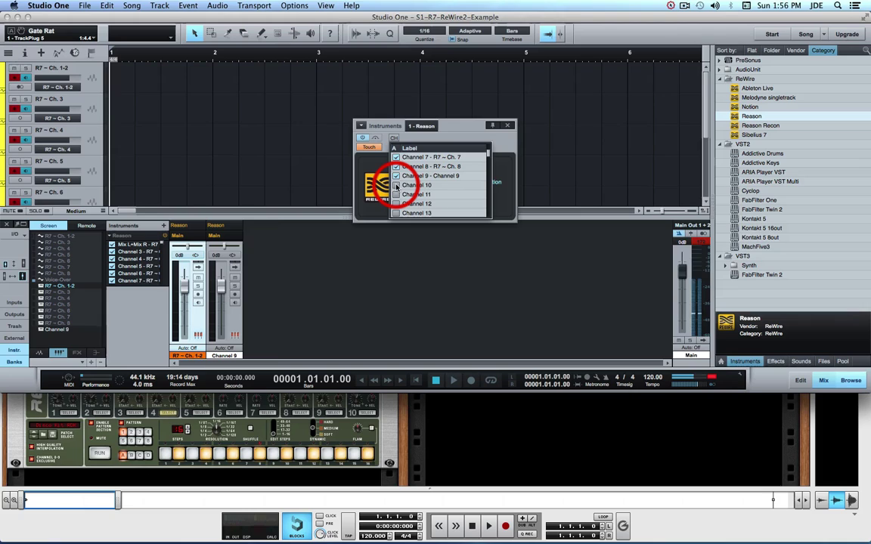
{"action": "left_click", "coordinate": [396, 185]}
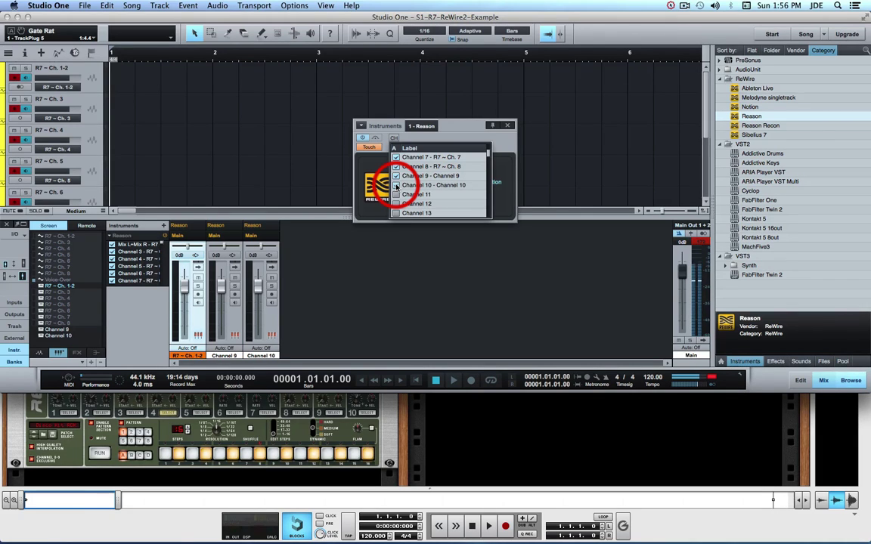
{"action": "left_click", "coordinate": [508, 130]}
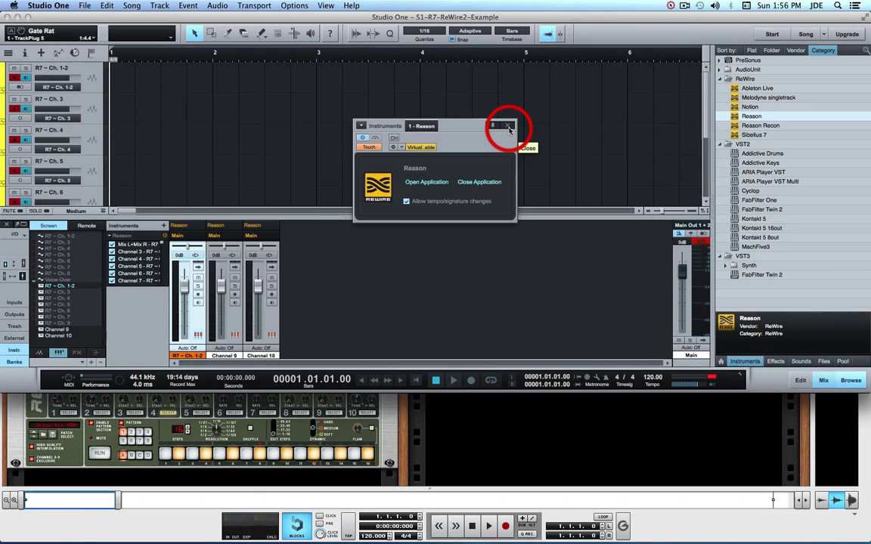
{"action": "left_click", "coordinate": [509, 127]}
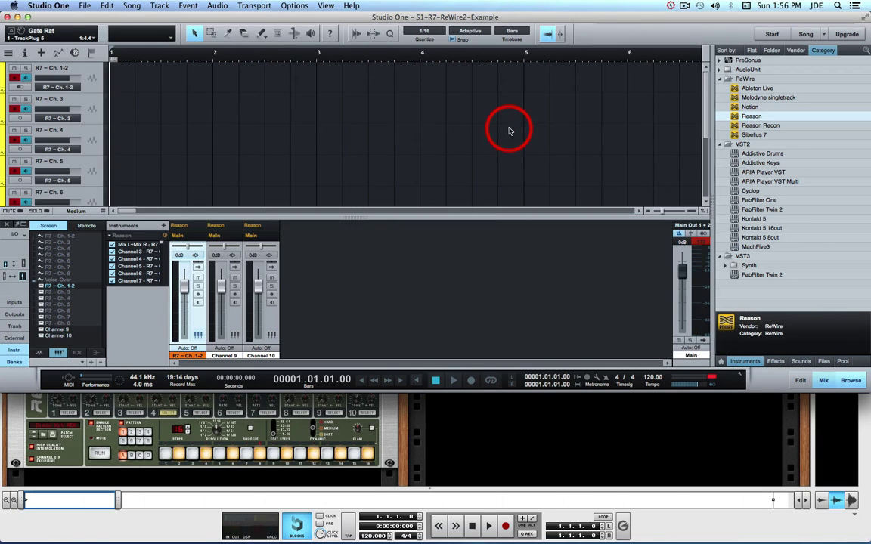
Switch to Reason and add a Dr. Octo Rex Loop Player in the empty rack space below the existing players.
{"action": "left_click", "coordinate": [476, 402]}
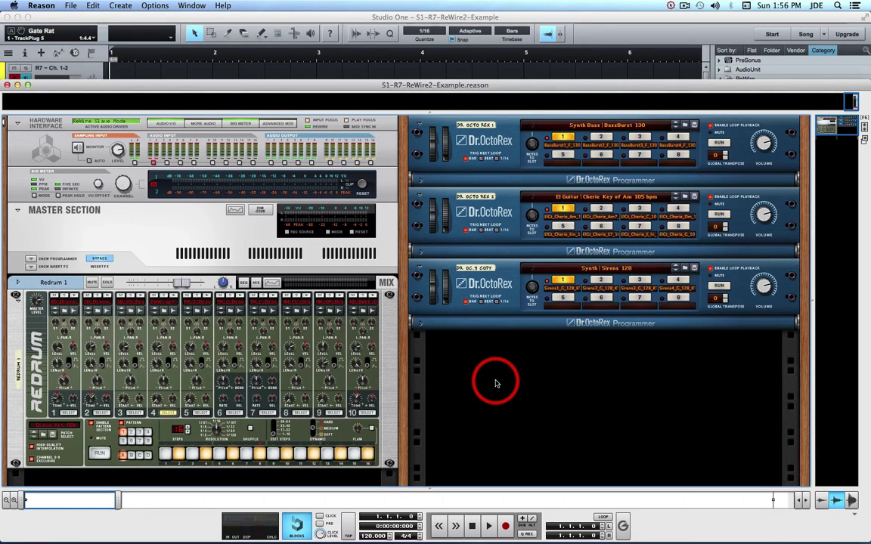
{"action": "right_click", "coordinate": [496, 384]}
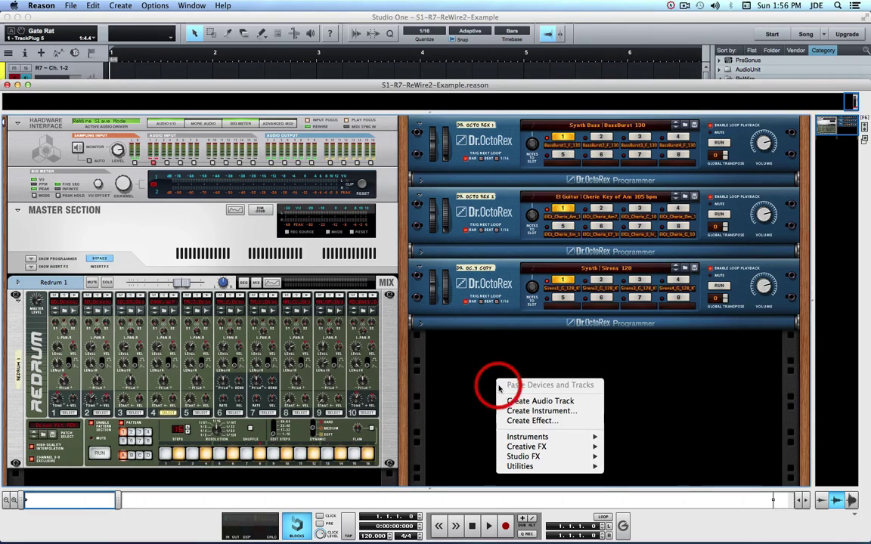
{"action": "mouse_move", "coordinate": [581, 440]}
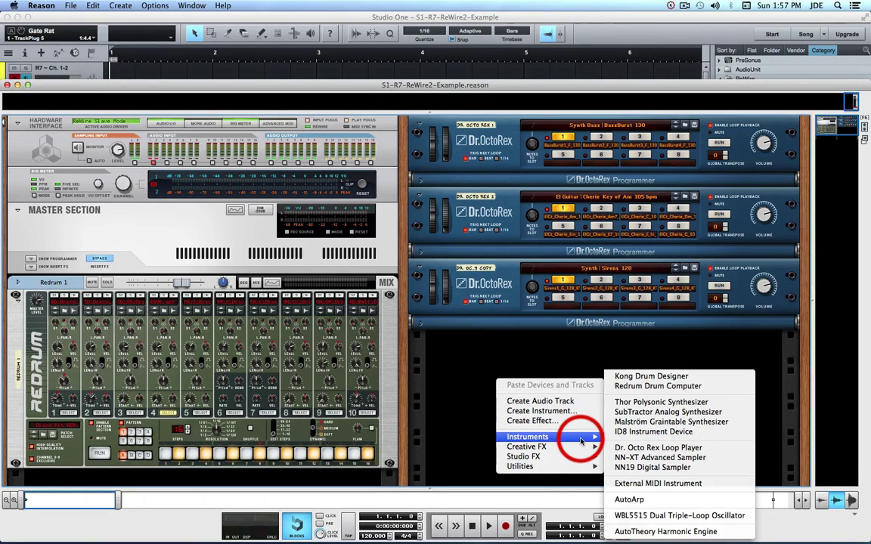
{"action": "left_click", "coordinate": [640, 451]}
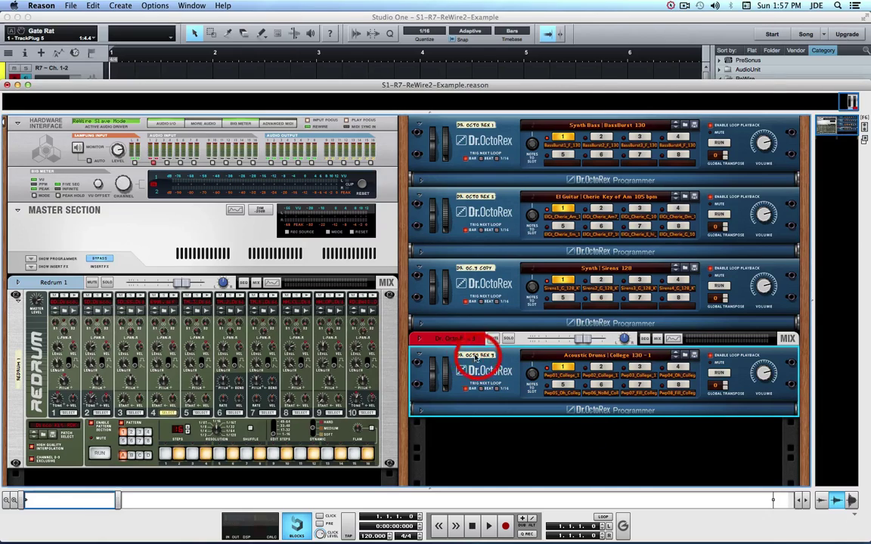
Expand the new player's mix channel and load the Synth | ElectroHouse 126.drex patch from Synth loops into the new Dr. Octo Rex.
{"action": "left_click", "coordinate": [421, 342]}
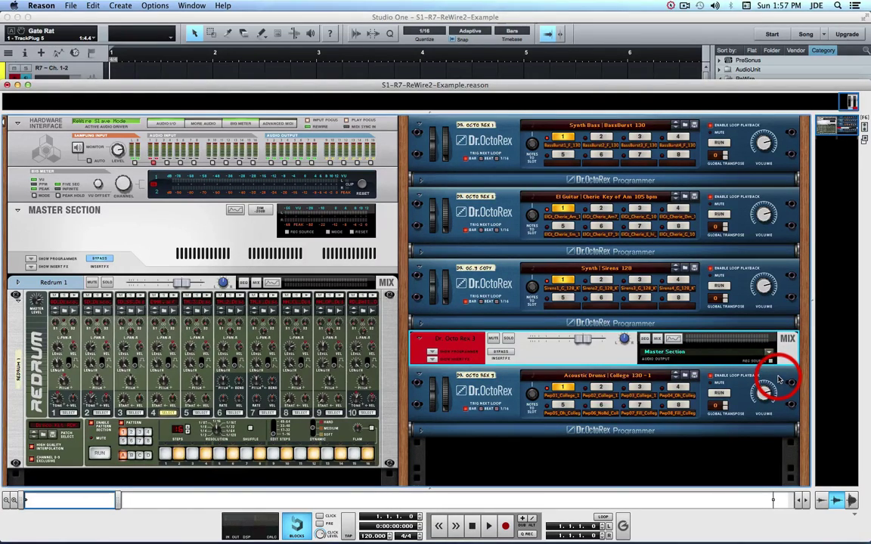
{"action": "left_click", "coordinate": [604, 382]}
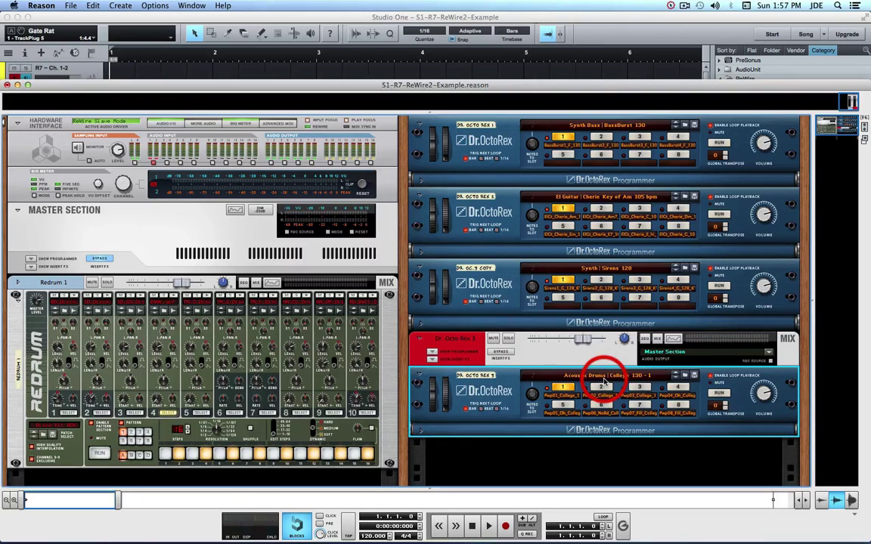
{"action": "left_click", "coordinate": [604, 378]}
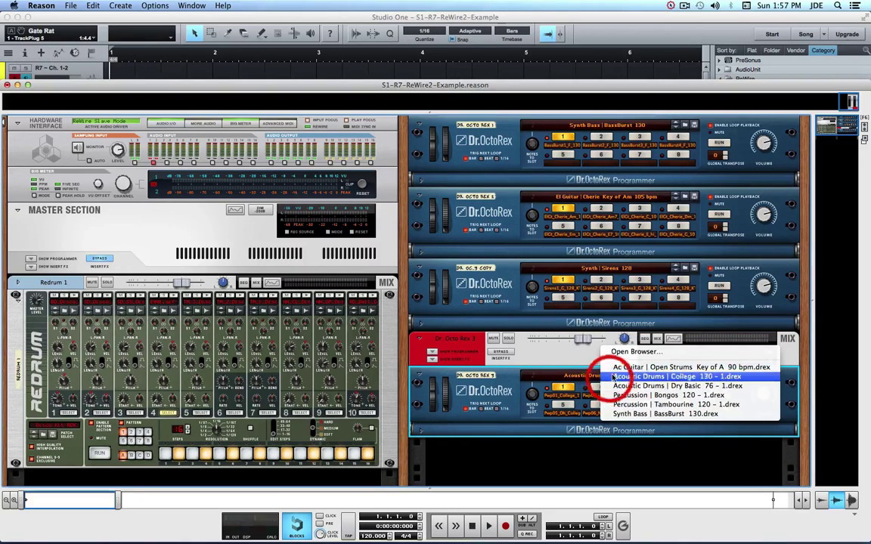
{"action": "left_click", "coordinate": [627, 352]}
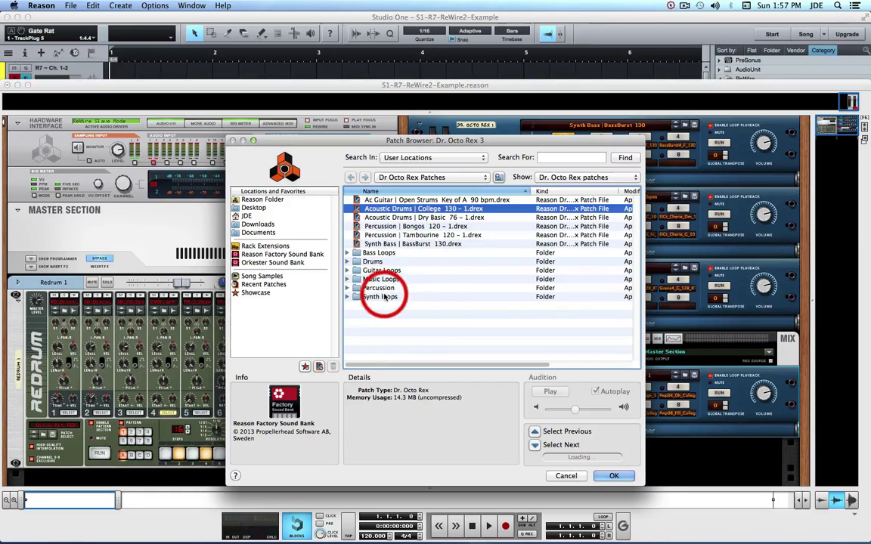
{"action": "left_click", "coordinate": [347, 297]}
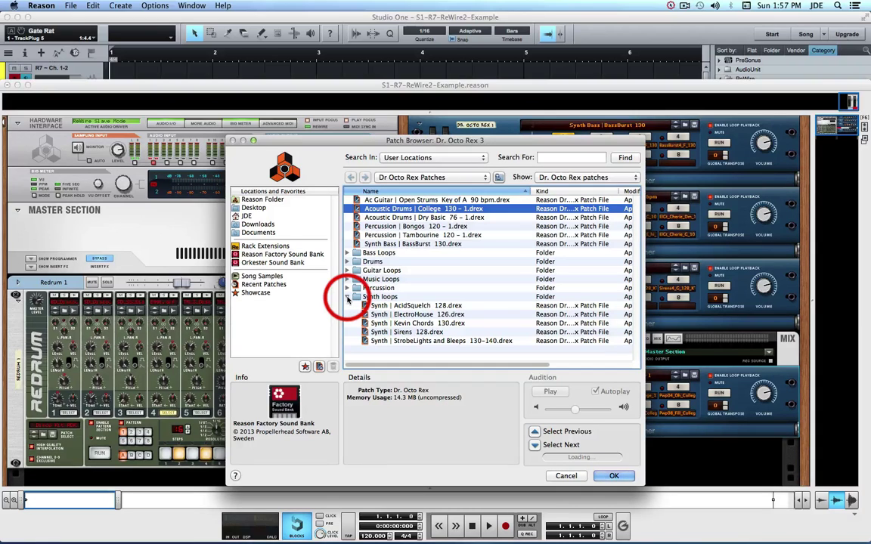
{"action": "double_click", "coordinate": [411, 314]}
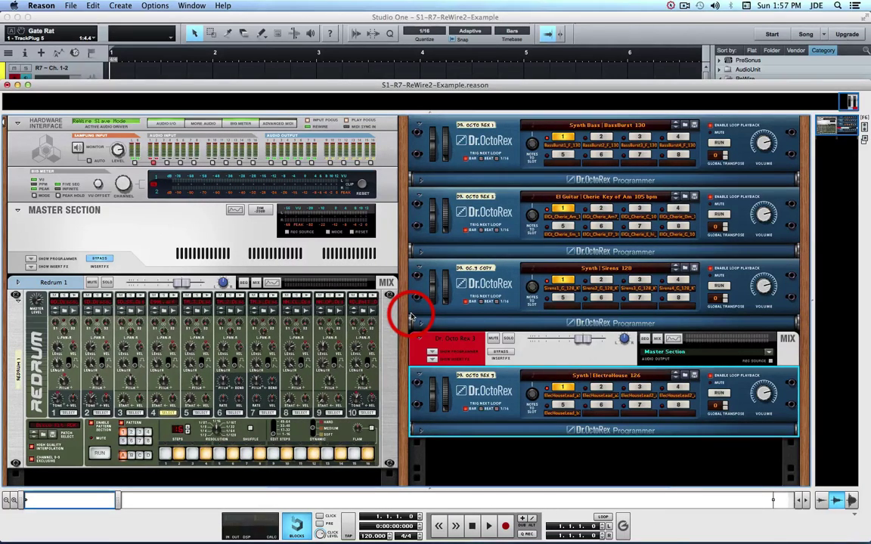
Flip the rack and cable the new Dr. Octo Rex's left and right main outputs to hardware interface audio outputs 9 and 10.
{"action": "key", "text": "Tab"}
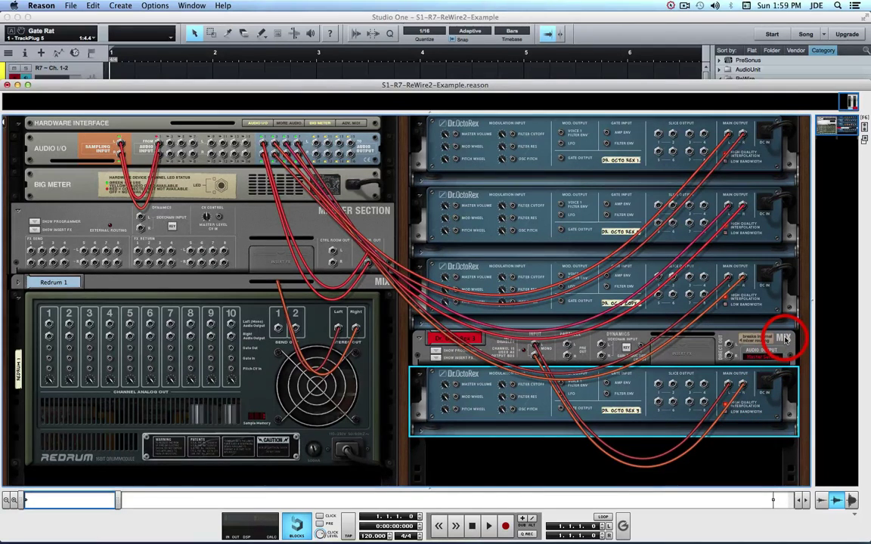
{"action": "left_click", "coordinate": [315, 143]}
{"action": "left_click_drag", "start_coordinate": [320, 153], "coordinate": [731, 388]}
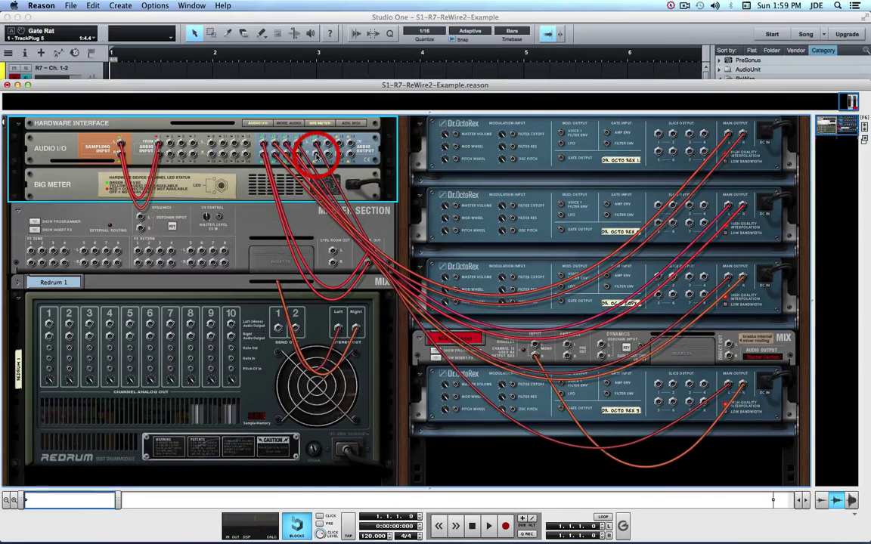
{"action": "left_click_drag", "start_coordinate": [316, 155], "coordinate": [741, 384]}
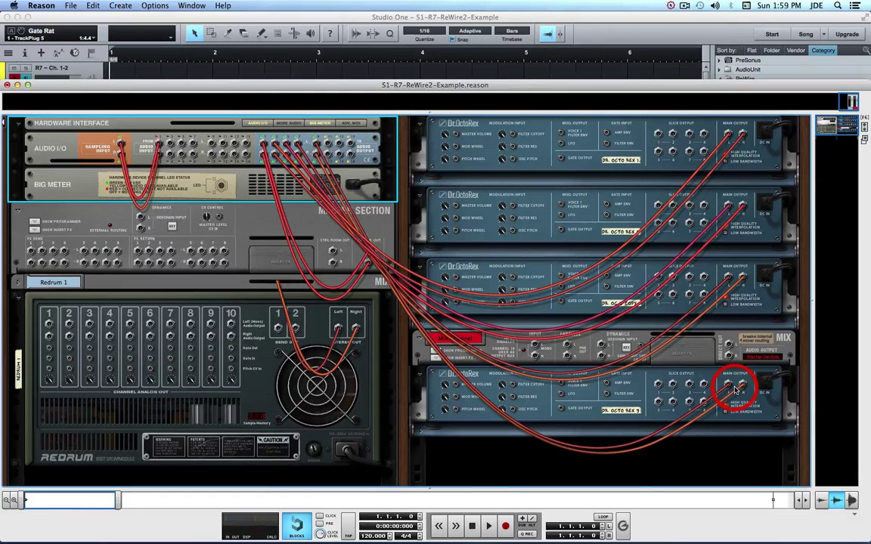
{"action": "left_click_drag", "start_coordinate": [733, 388], "coordinate": [315, 155]}
Cut the unused mix channel device above the new Dr. Octo Rex from the rack.
{"action": "mouse_move", "coordinate": [729, 350]}
{"action": "left_mouse_down"}
{"action": "mouse_move", "coordinate": [754, 341]}
{"action": "mouse_move", "coordinate": [732, 340]}
{"action": "left_mouse_up"}
{"action": "right_click", "coordinate": [731, 340]}
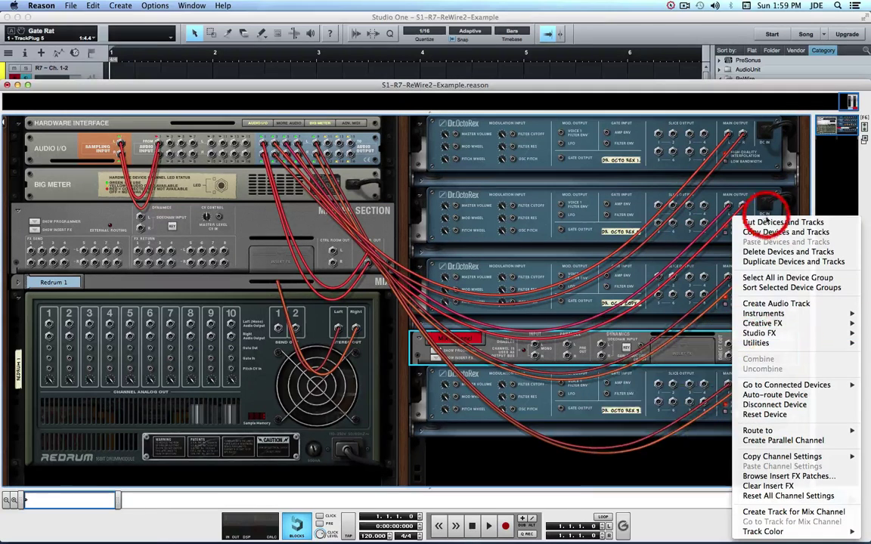
{"action": "left_click", "coordinate": [764, 222]}
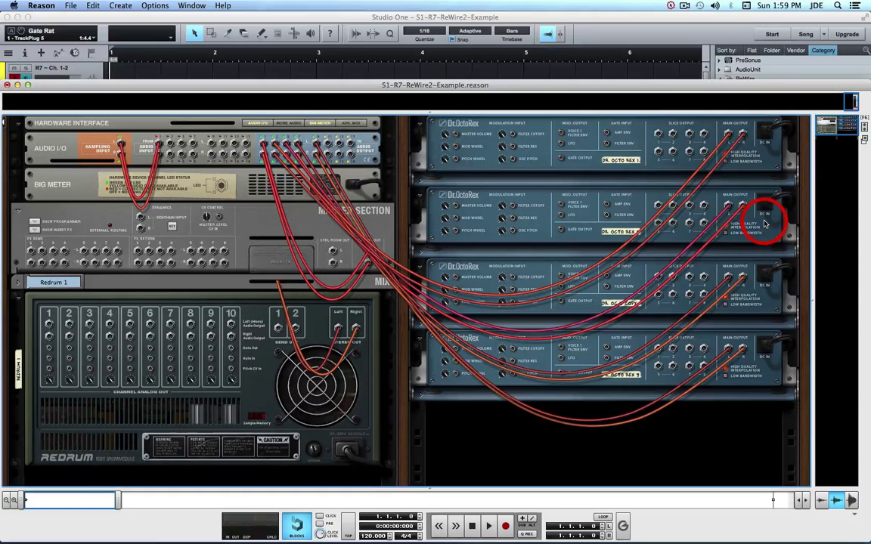
Switch to Studio One and add a mono audio track named R7 ~ Ch. 9 with Channel 9 as its input.
{"action": "left_click", "coordinate": [530, 20]}
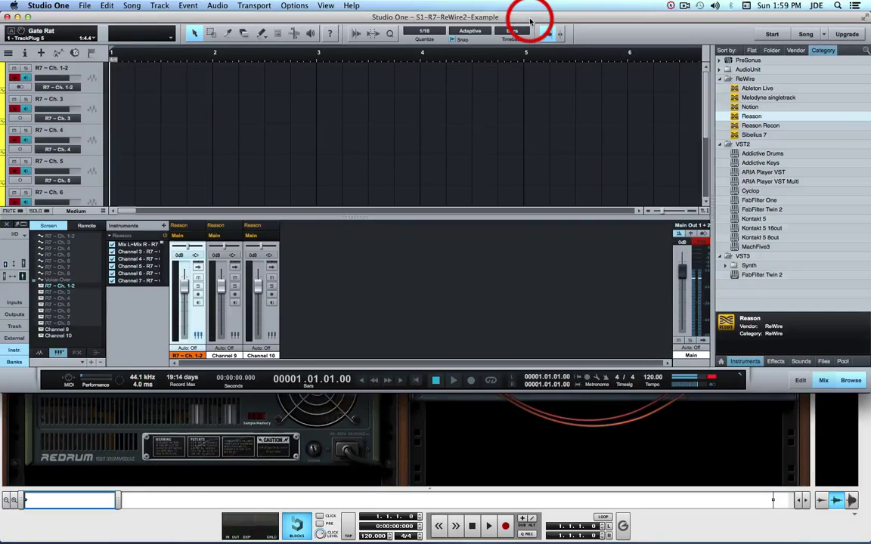
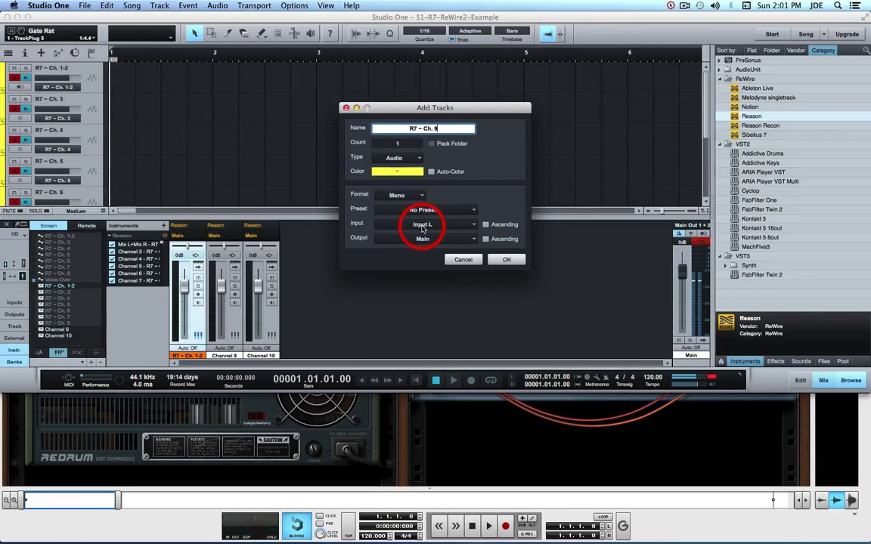
{"action": "left_click", "coordinate": [422, 226]}
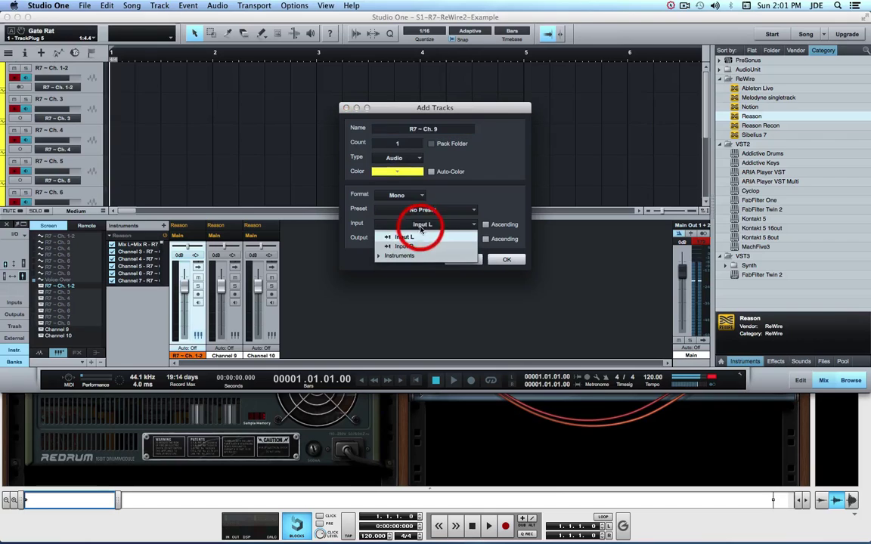
{"action": "left_click", "coordinate": [400, 257]}
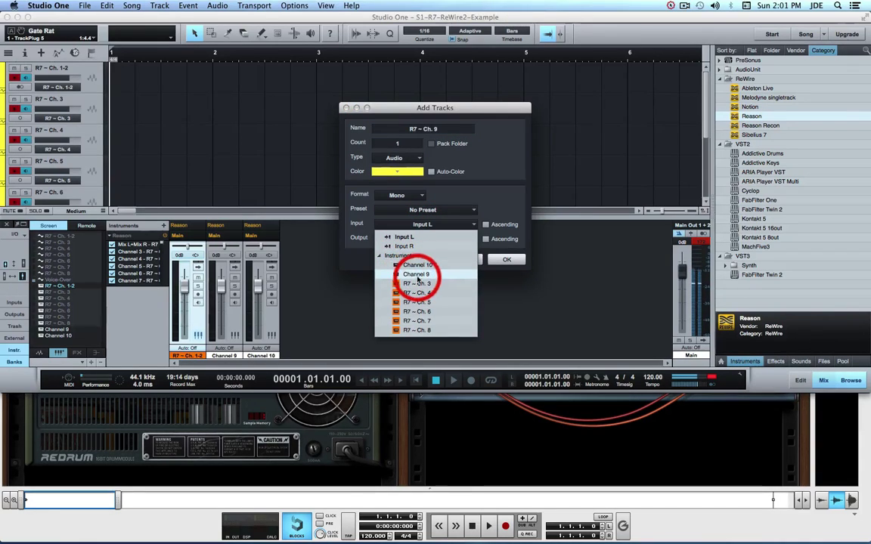
{"action": "left_click", "coordinate": [418, 275]}
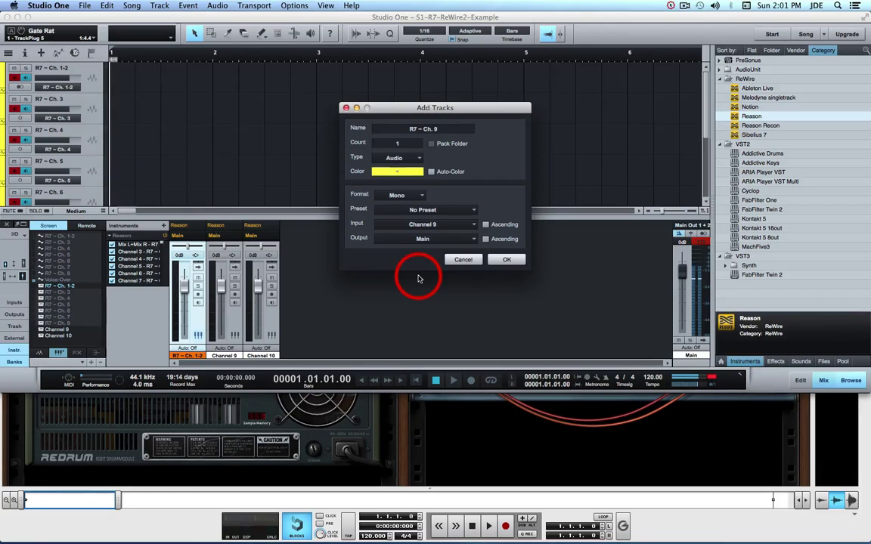
{"action": "left_click", "coordinate": [509, 260]}
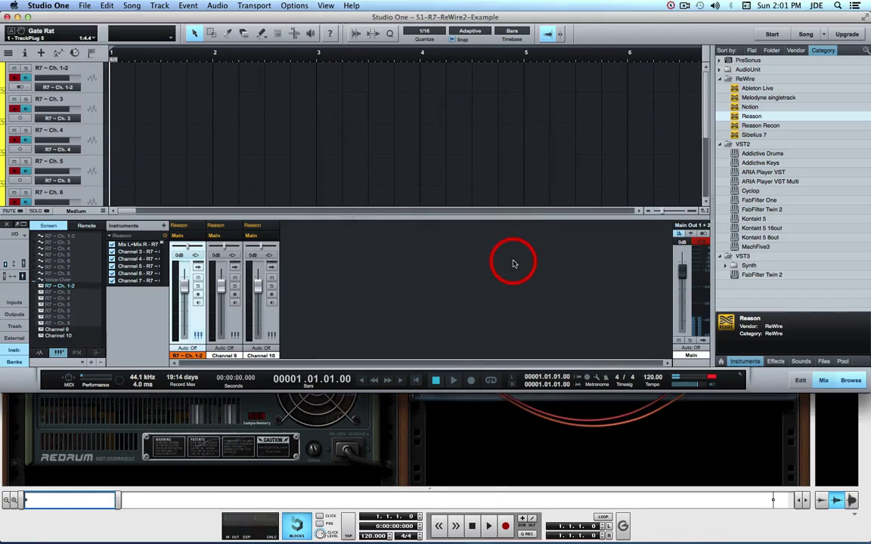
Add a mono audio track named R7 ~ Ch. 10 with Channel 10 as its input.
{"action": "left_click", "coordinate": [42, 53]}
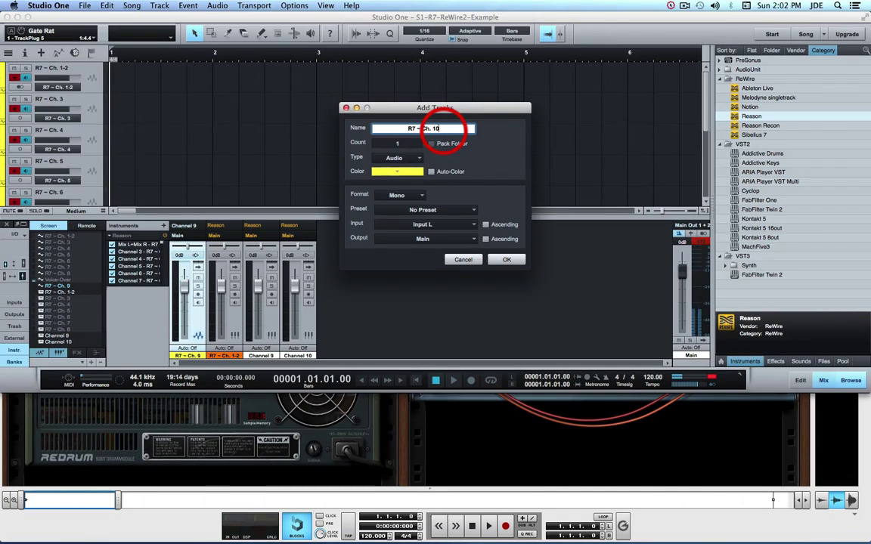
{"action": "left_click", "coordinate": [433, 225]}
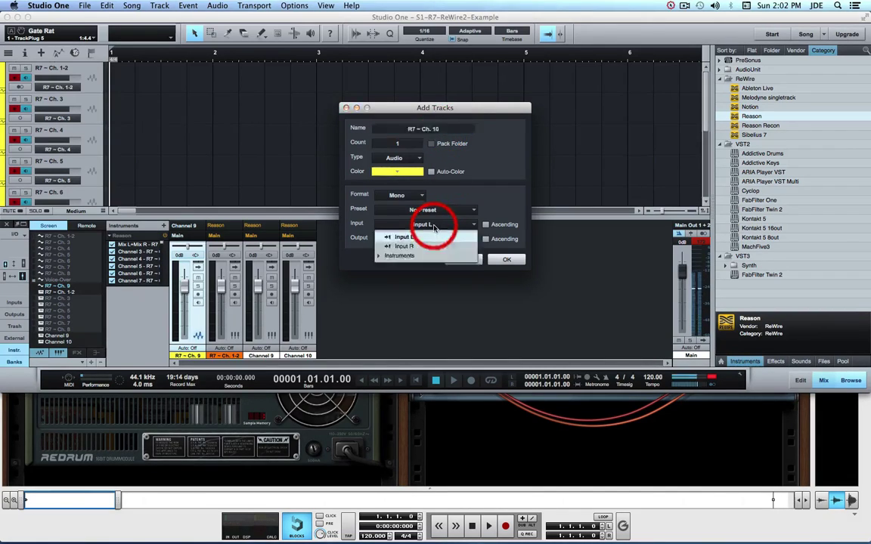
{"action": "left_click", "coordinate": [404, 256]}
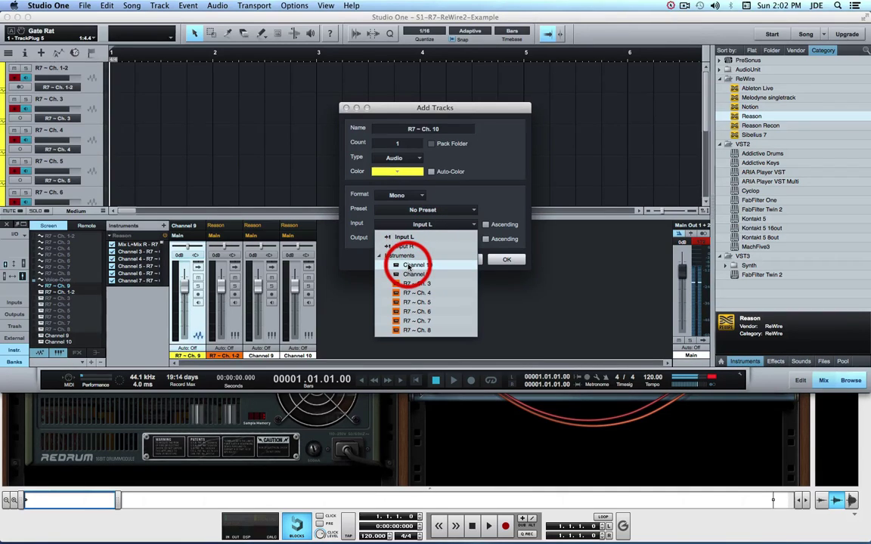
{"action": "left_click", "coordinate": [408, 266]}
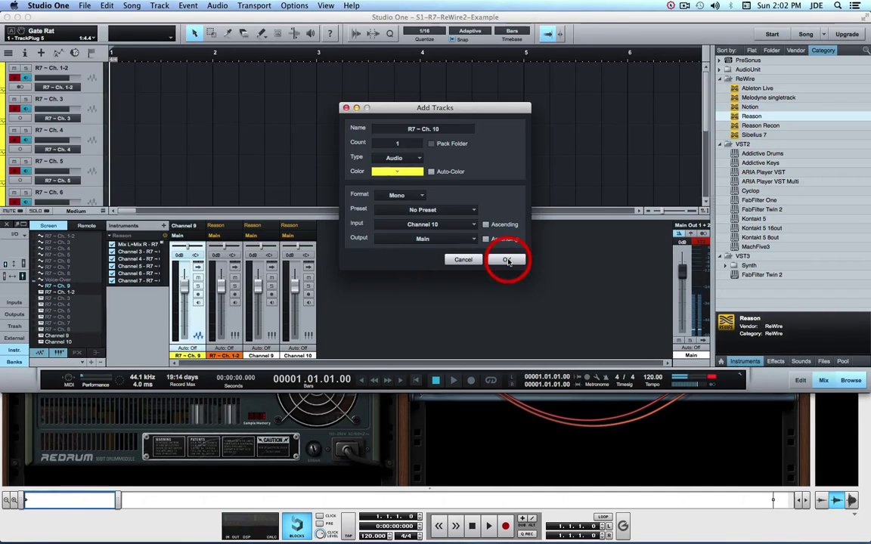
{"action": "left_click", "coordinate": [507, 261]}
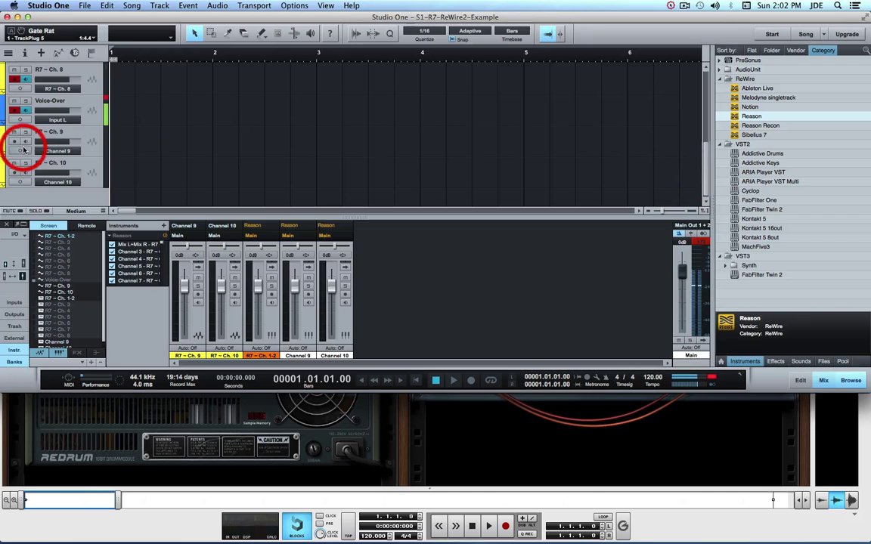
Arm the R7 ~ Ch. 9 and R7 ~ Ch. 10 audio tracks for recording.
{"action": "left_click", "coordinate": [15, 141]}
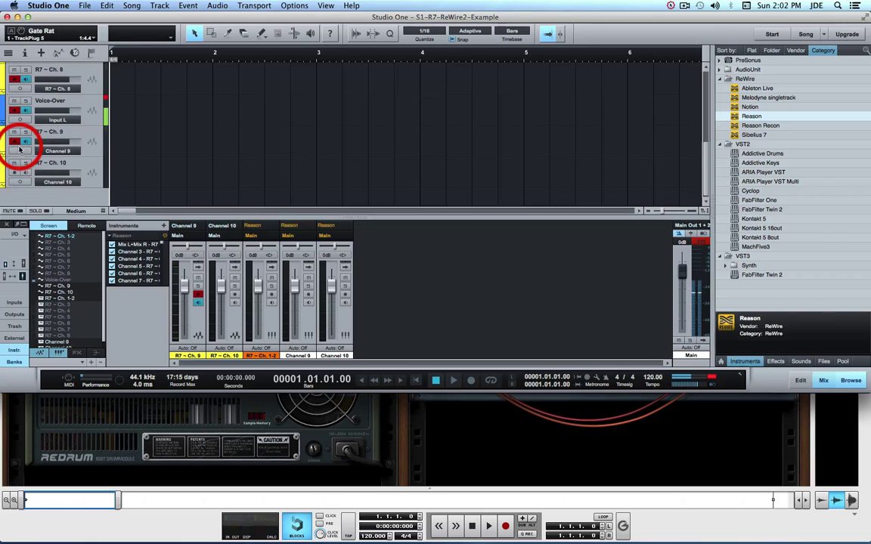
{"action": "left_click", "coordinate": [15, 173]}
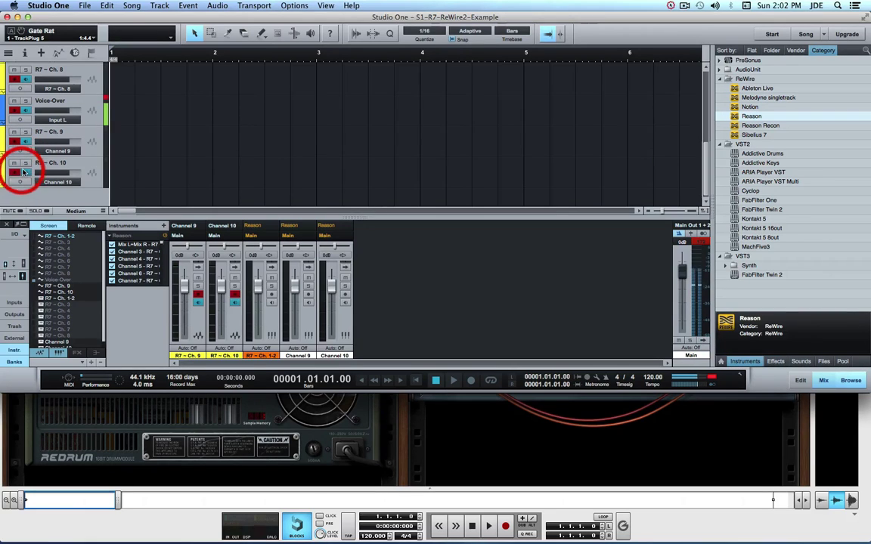
{"action": "scroll", "coordinate": [23, 172], "scroll_direction": "up", "scroll_amount": 5}
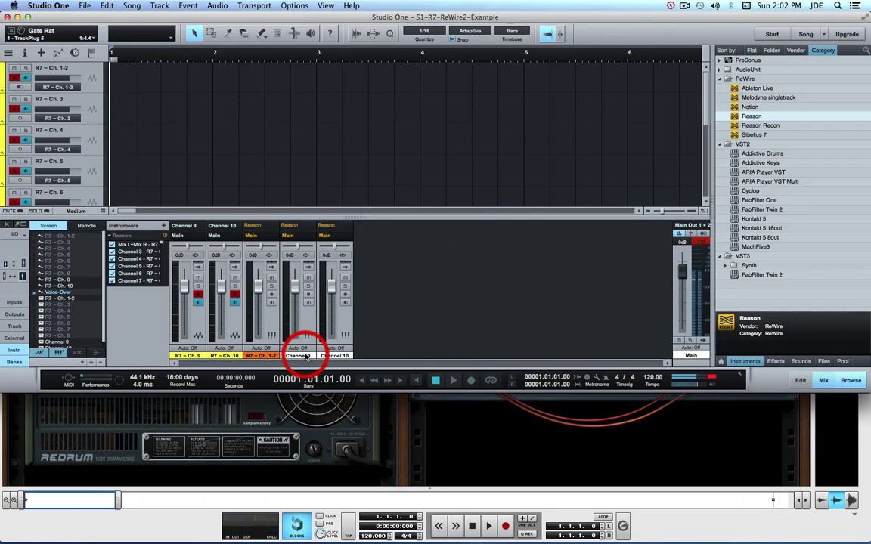
Color the Channel 9 and Channel 10 instrument channels orange and name them R7 ~ Ch. 9 and R7 ~ Ch. 10.
{"action": "left_click", "coordinate": [304, 355]}
{"action": "left_click", "coordinate": [352, 419]}
{"action": "left_click", "coordinate": [337, 357]}
{"action": "left_click", "coordinate": [335, 354]}
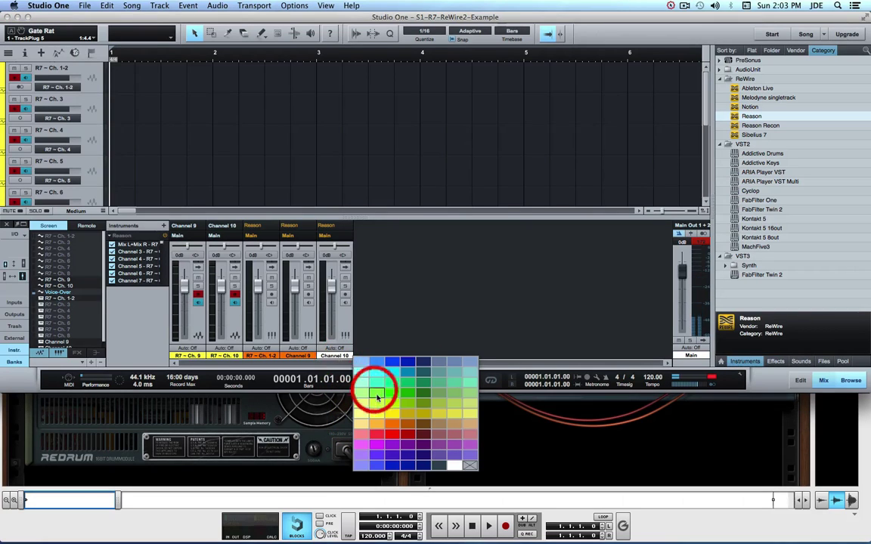
{"action": "left_click", "coordinate": [390, 428]}
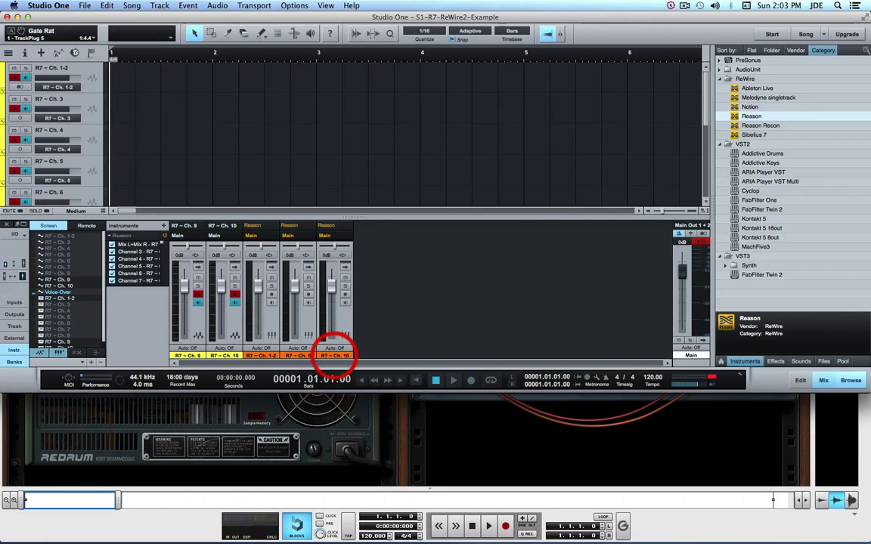
Switch to Reason, flip the rack to its front, and start playback to check the signal on hardware outputs 9 and 10.
{"action": "left_click", "coordinate": [495, 431]}
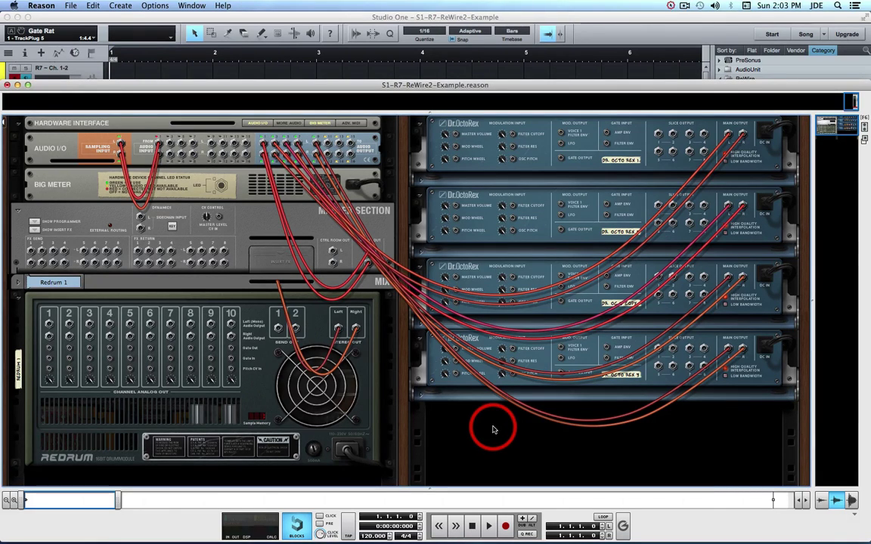
{"action": "key", "text": "Tab"}
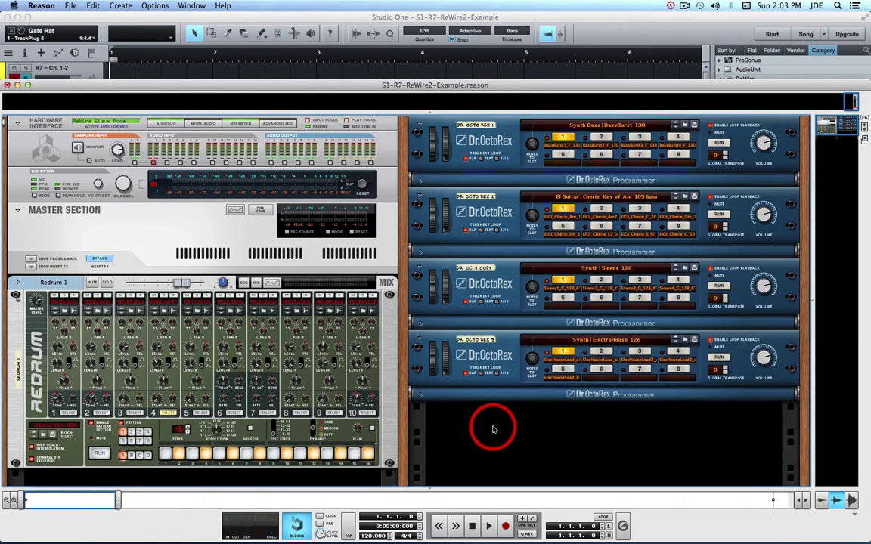
{"action": "left_click", "coordinate": [488, 529]}
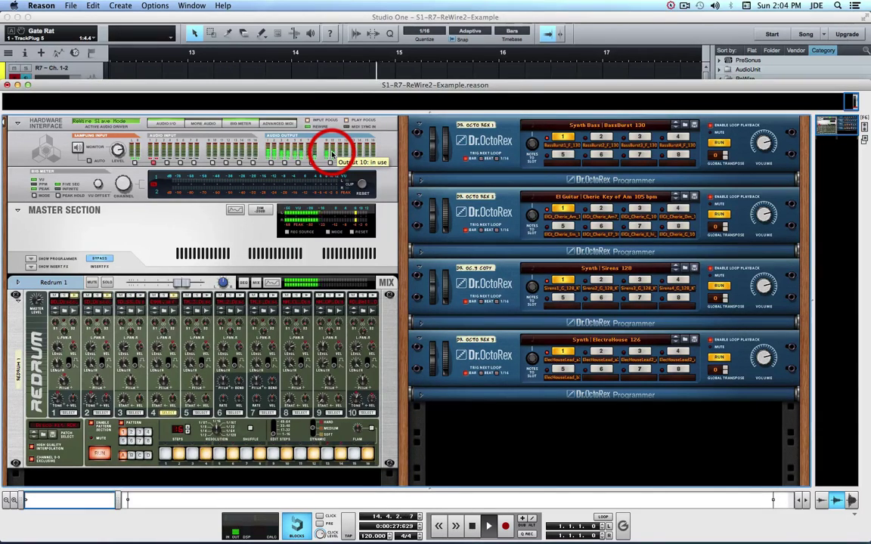
Switch to Studio One, stop playback, and return the playhead to the start of the song.
{"action": "left_click", "coordinate": [340, 19]}
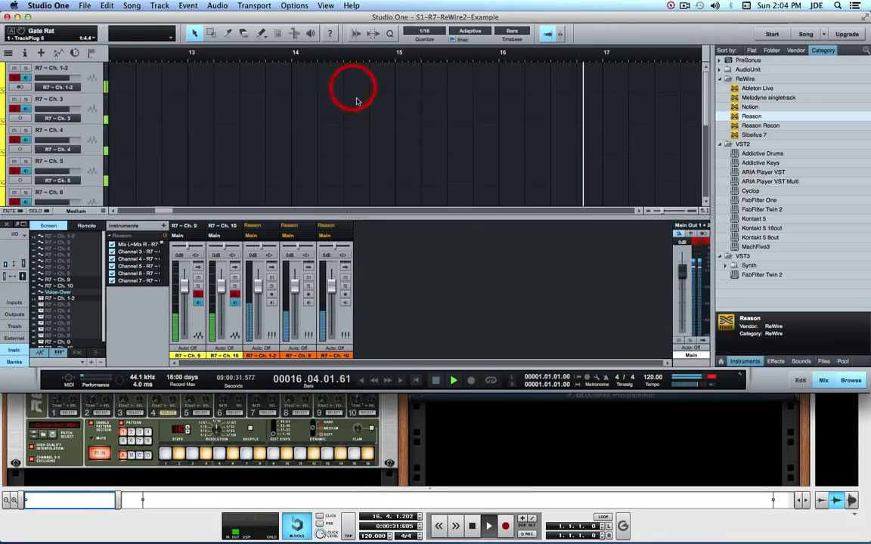
{"action": "left_click", "coordinate": [436, 381]}
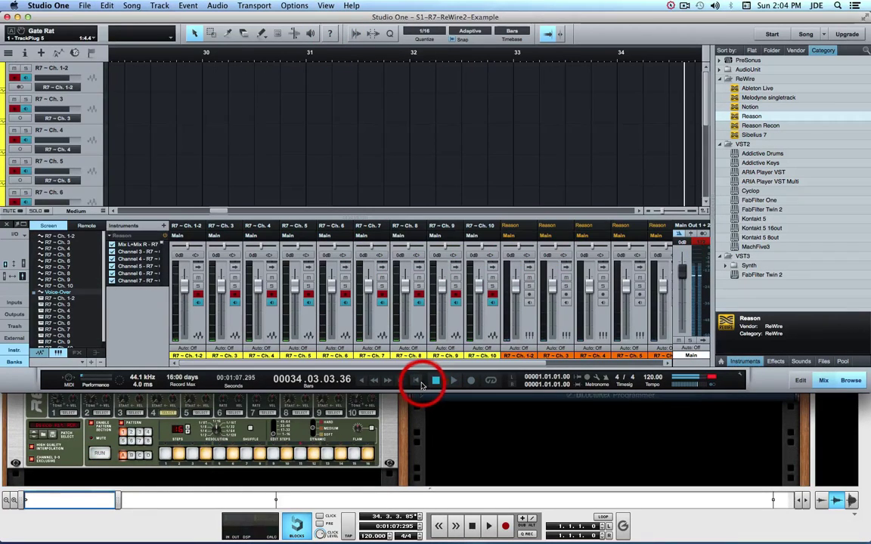
{"action": "left_click", "coordinate": [419, 382]}
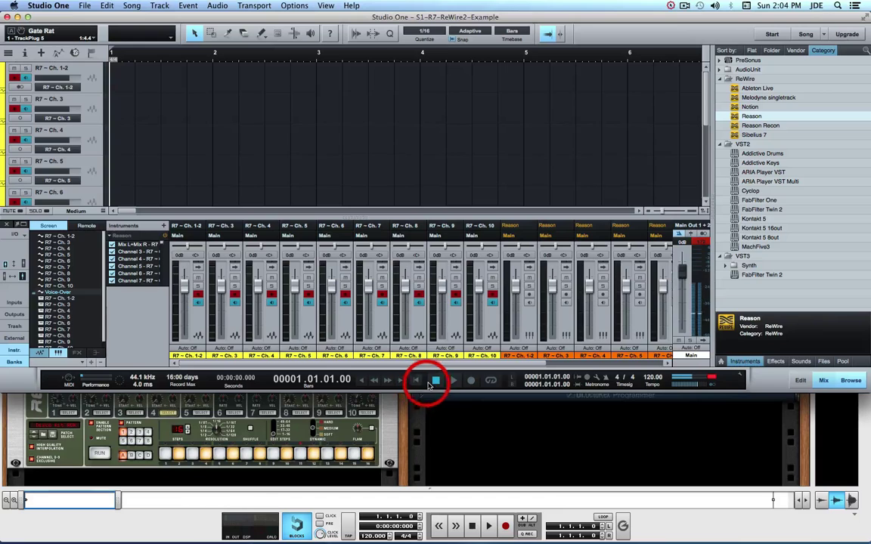
Record all armed Reason tracks from bar 1 to about bar 15, checking the lower tracks during recording.
{"action": "left_click", "coordinate": [470, 383]}
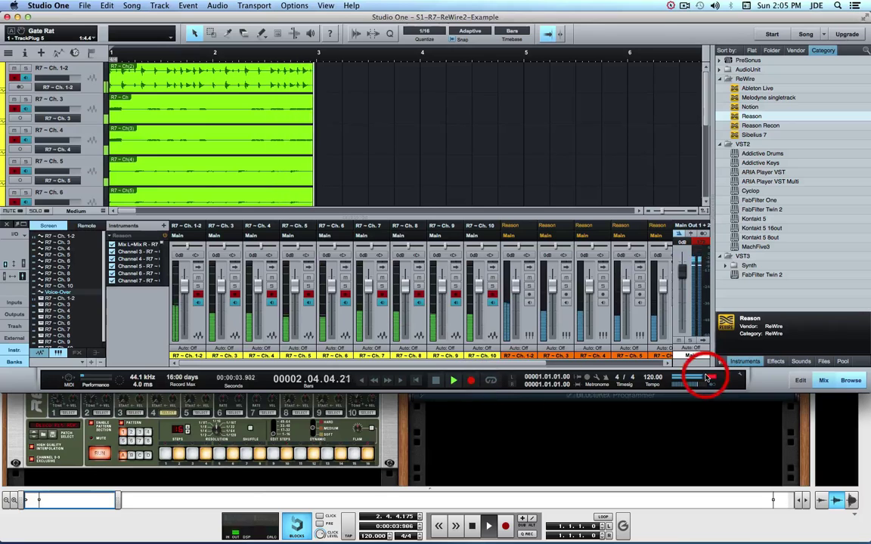
{"action": "left_click_drag", "start_coordinate": [704, 113], "coordinate": [704, 194]}
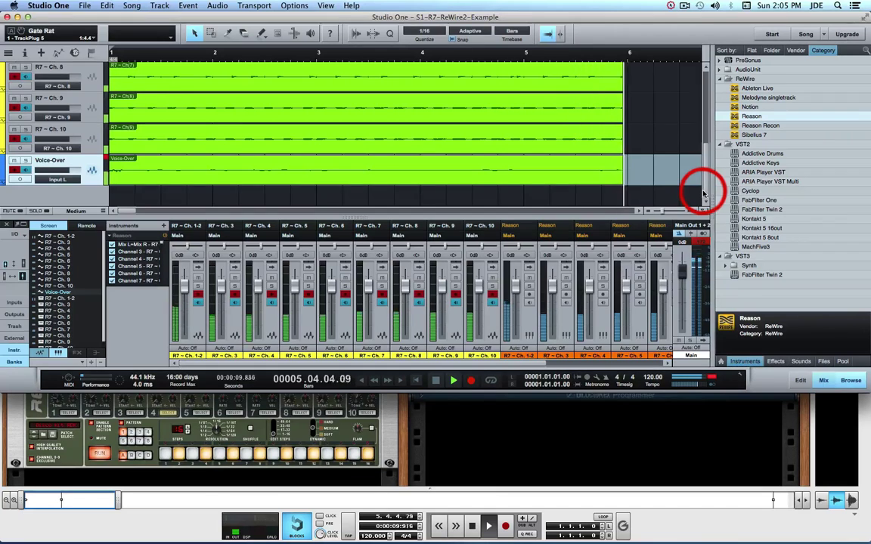
{"action": "left_click_drag", "start_coordinate": [704, 194], "coordinate": [707, 114]}
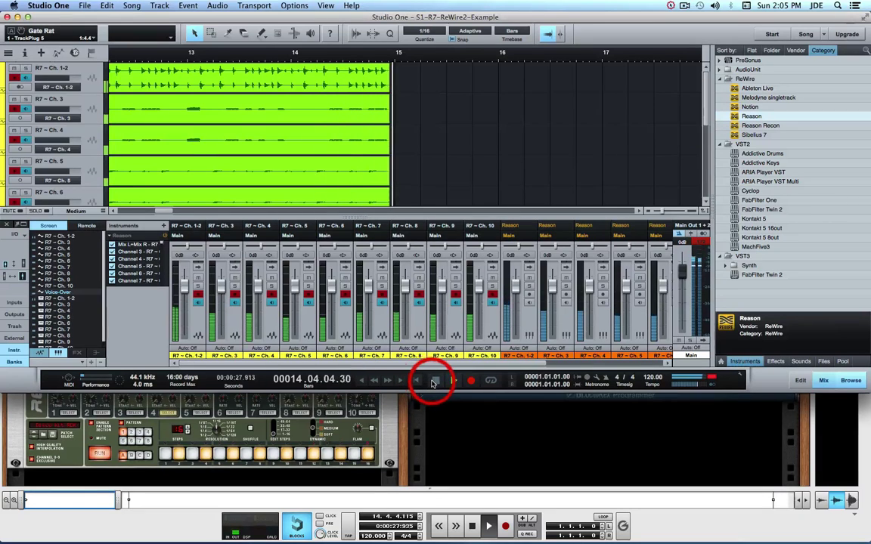
{"action": "left_click", "coordinate": [435, 381]}
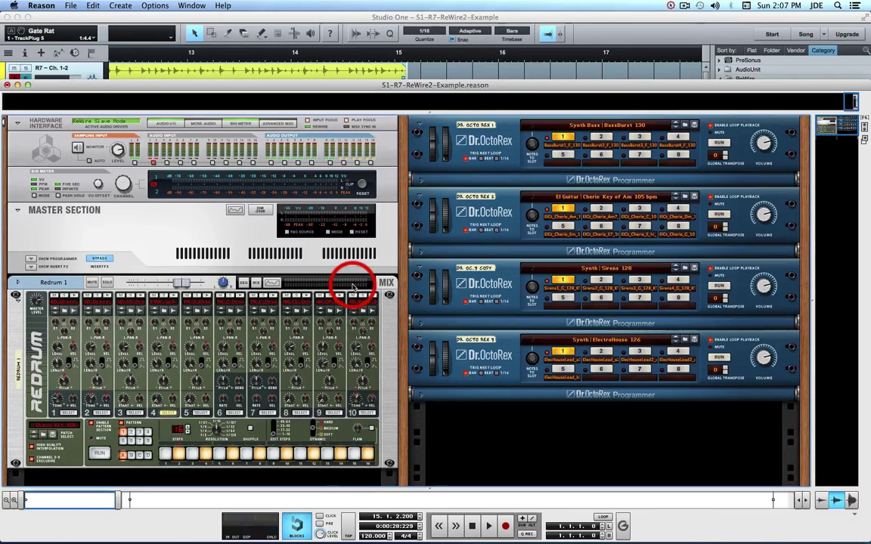
Flip the Reason rack to its back and add The Echo effect to the bottom Dr. Octo Rex.
{"action": "key", "text": "Tab"}
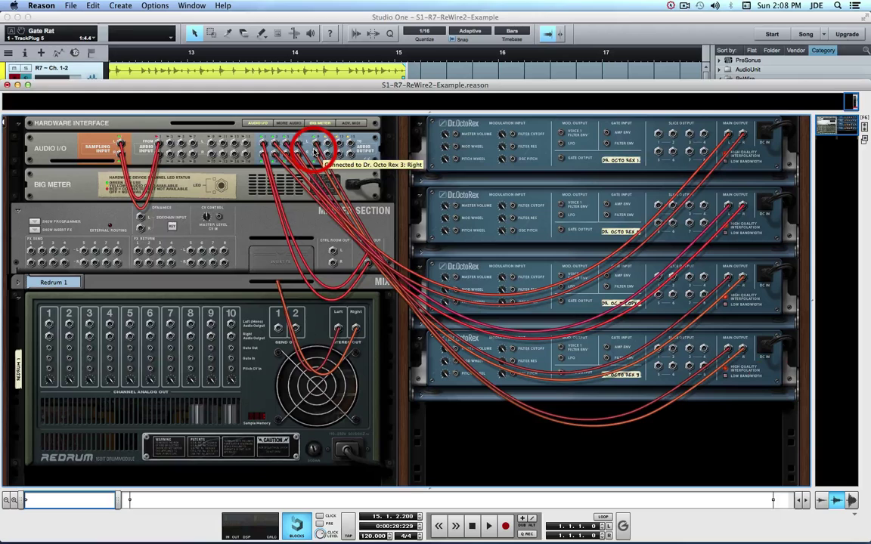
{"action": "left_click", "coordinate": [773, 379]}
{"action": "right_click", "coordinate": [773, 379]}
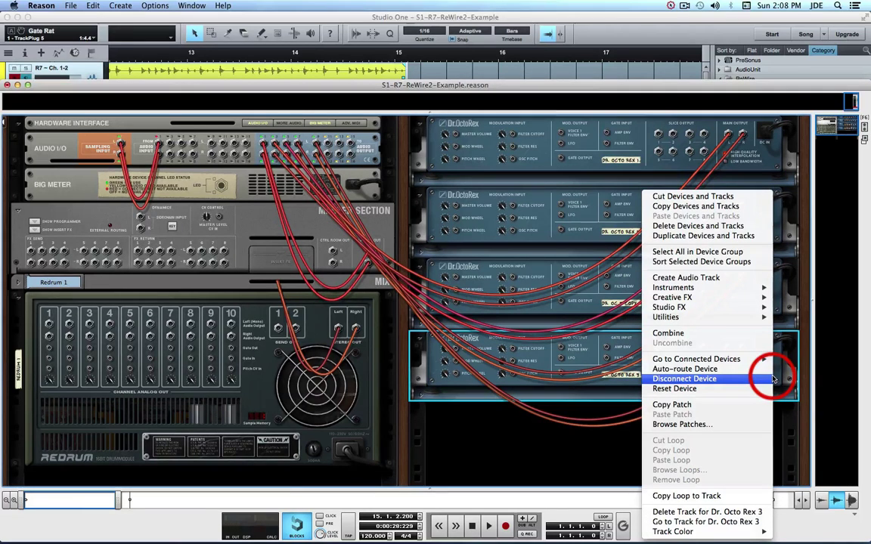
{"action": "mouse_move", "coordinate": [686, 297]}
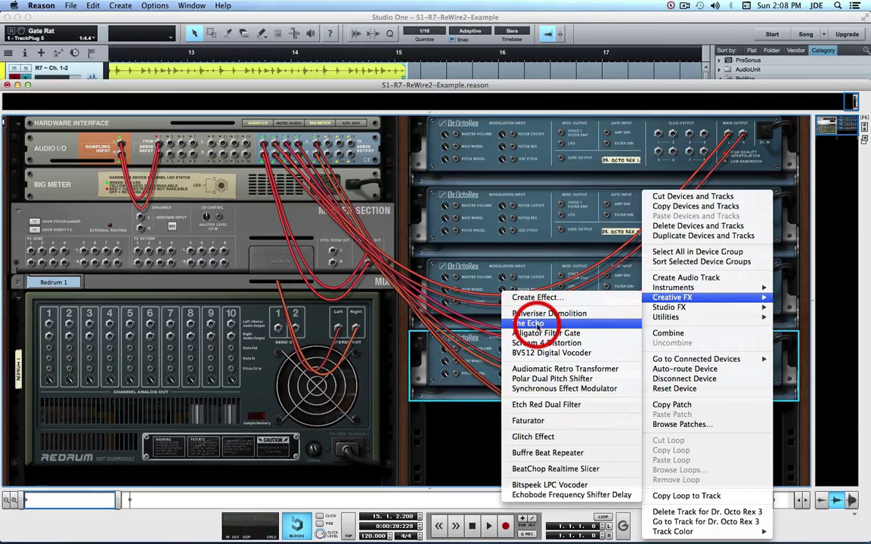
{"action": "left_click", "coordinate": [535, 324]}
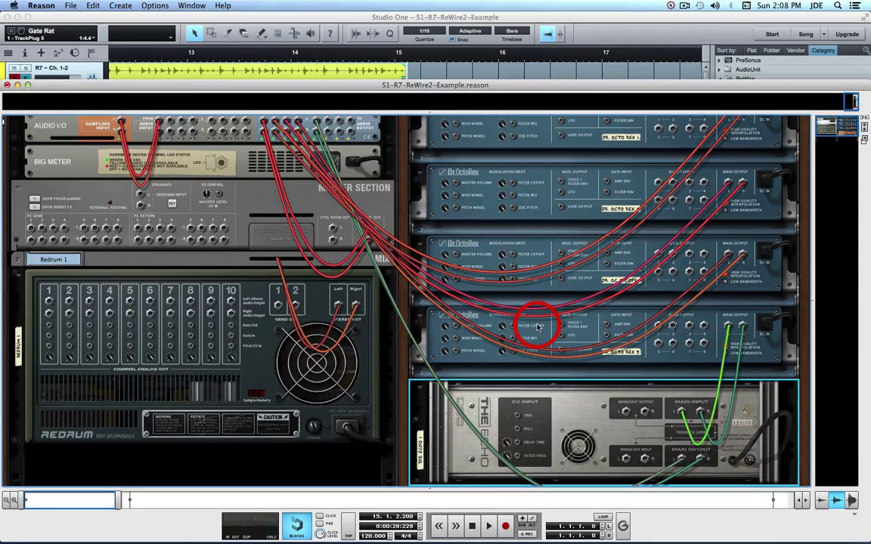
{"action": "left_click_drag", "start_coordinate": [727, 328], "coordinate": [703, 406]}
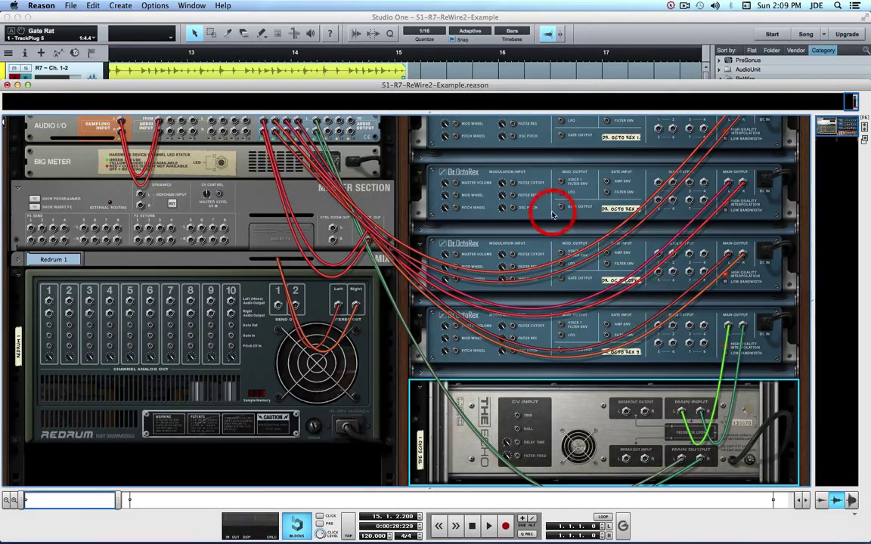
Switch back to Studio One.
{"action": "left_click", "coordinate": [342, 20]}
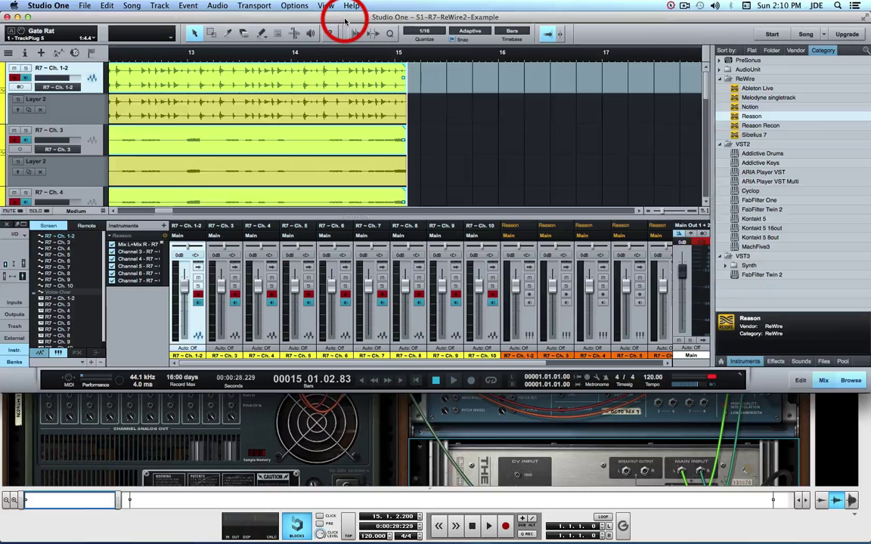